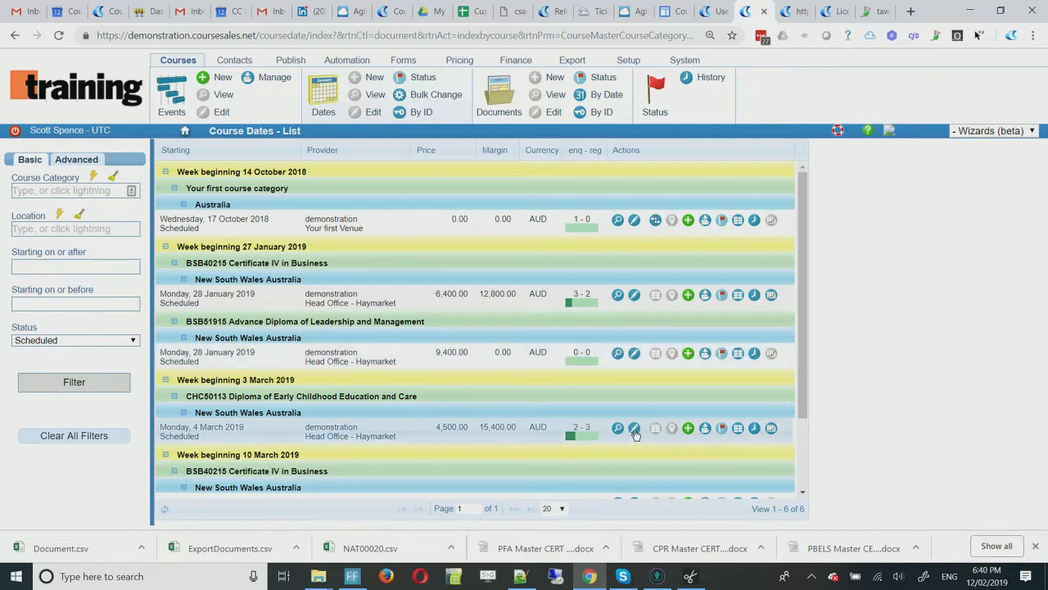
Open the CHC50113 Diploma of Early Childhood Education and Care course date of Monday, 4 March 2019 for editing
key("ctrl")
key("ctrl")
key("ctrl")
left_click(635, 429)
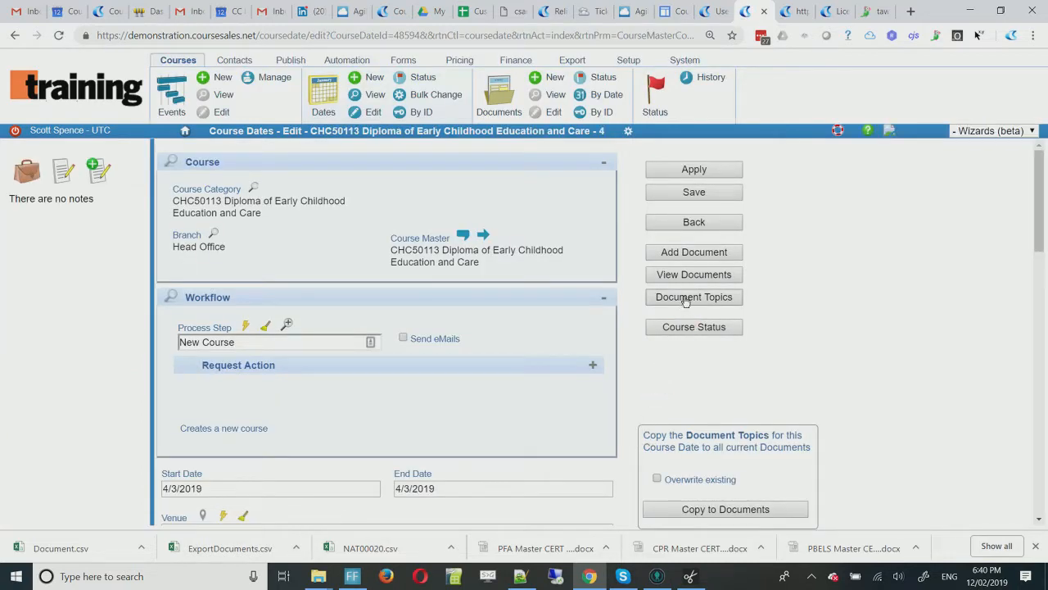
Open the document topics of this course date for editing across multiple documents
key("ctrl")
key("ctrl")
key("ctrl")
key("ctrl")
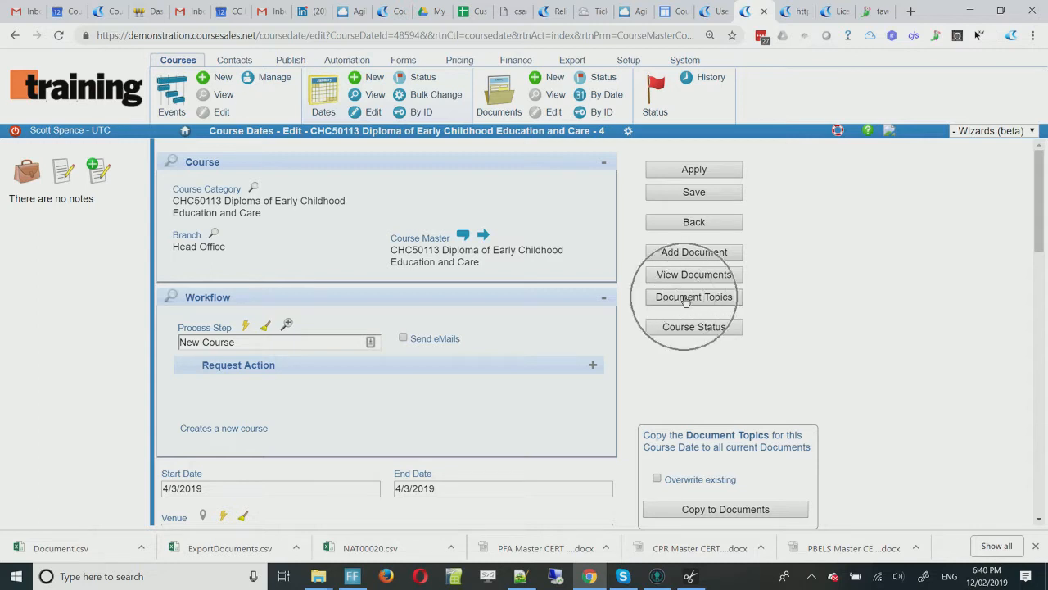
key("ctrl")
key("ctrl")
left_click(687, 299)
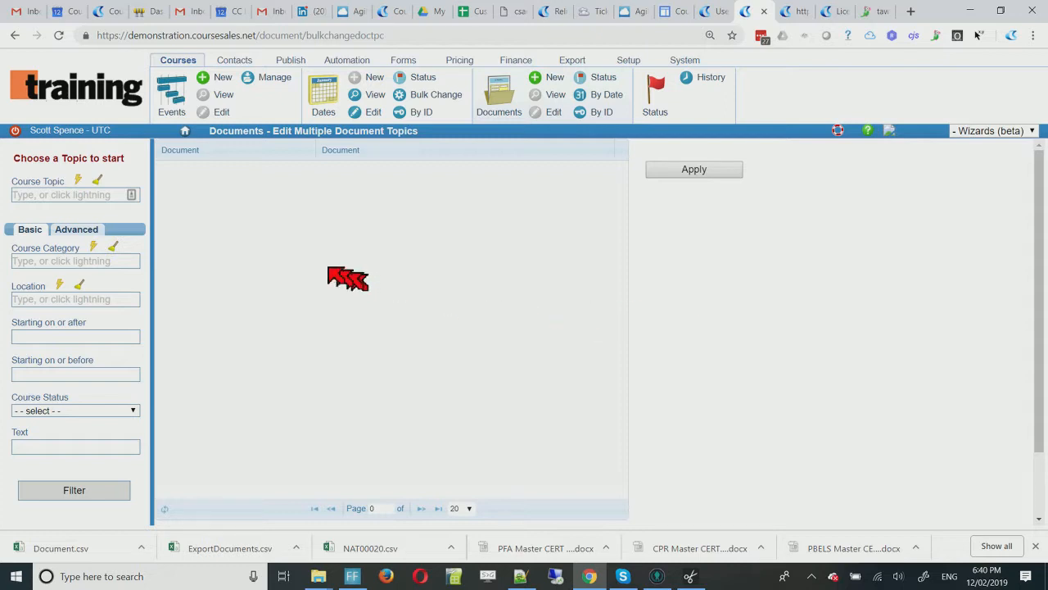
mouse_move(5, 173)
left_mouse_down()
mouse_move(64, 206)
mouse_move(145, 210)
left_mouse_up()
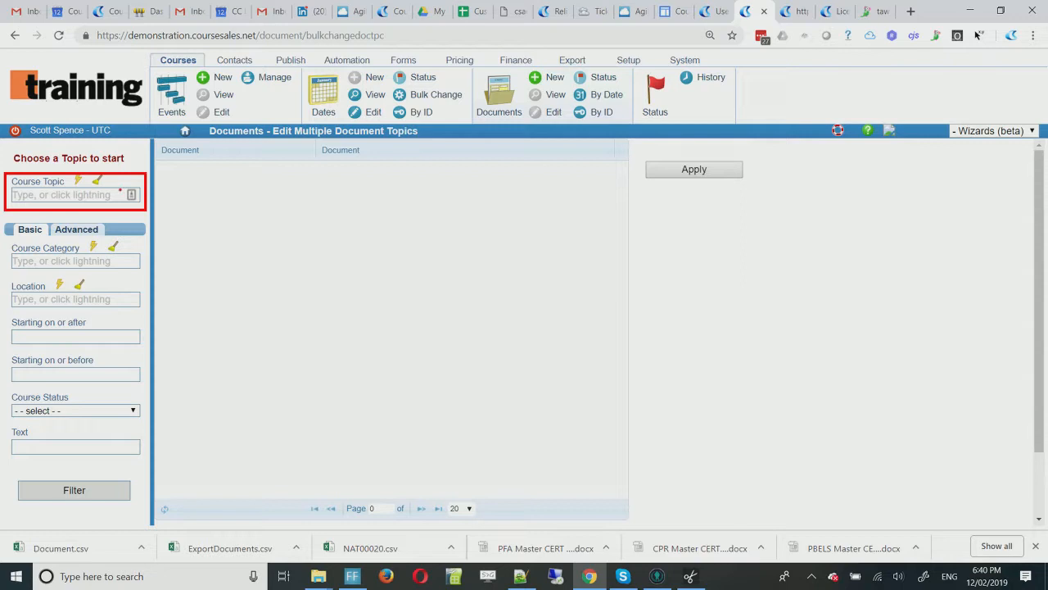
key("Escape")
key("ctrl")
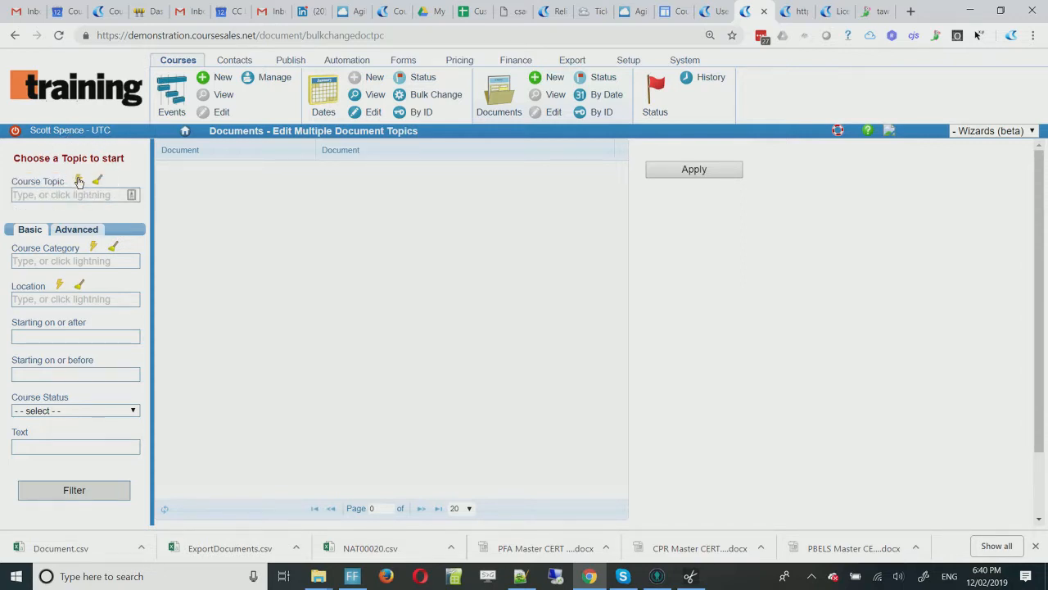
Filter the documents by the course topic CHCECE001 Develop cultural competence (CHC50113-YNN--)
left_click(79, 181)
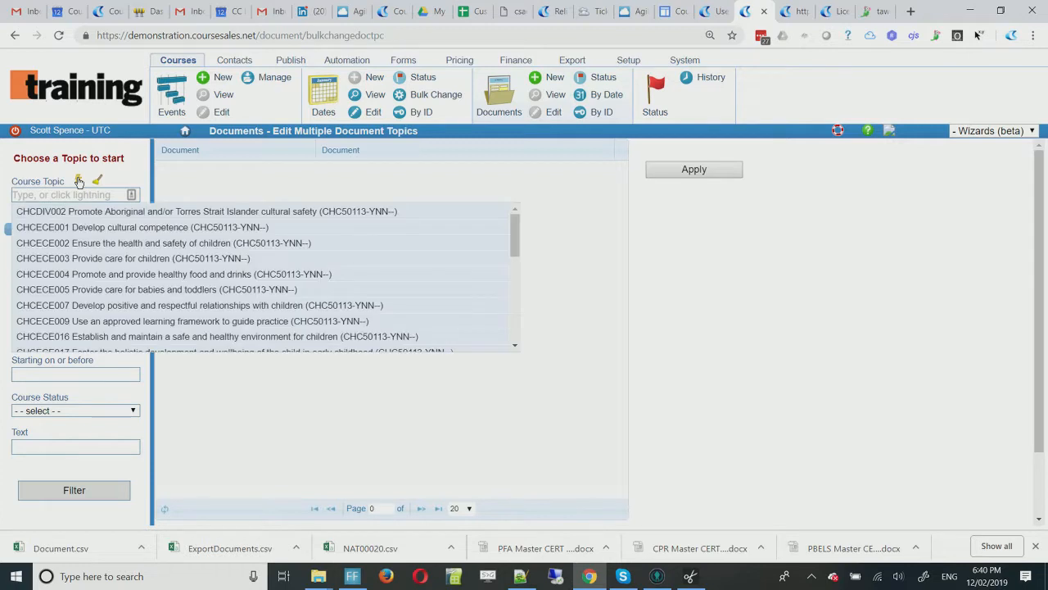
left_click(83, 228)
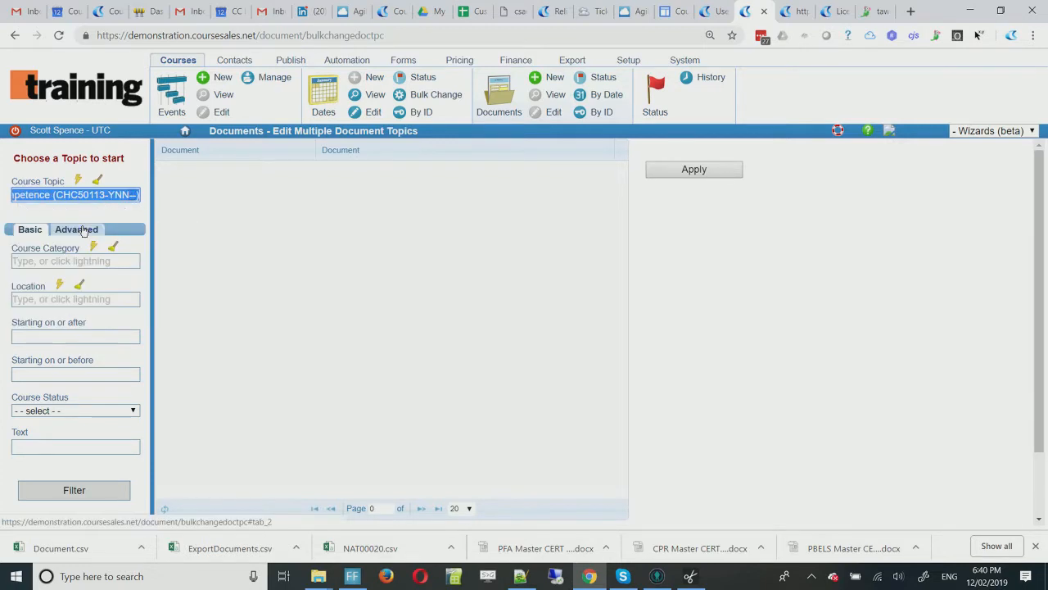
left_click(74, 489)
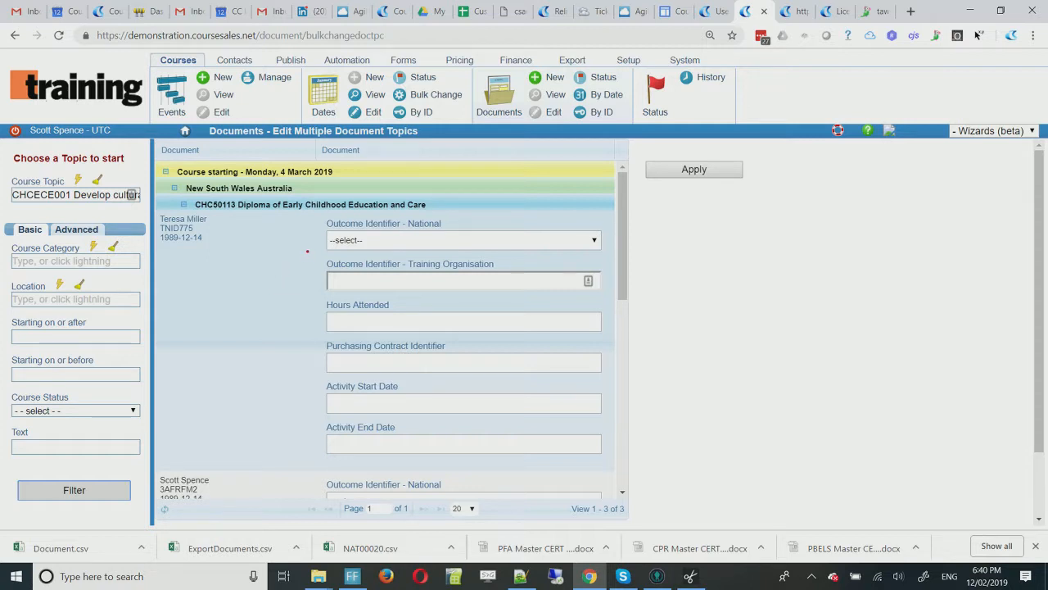
mouse_move(314, 255)
left_mouse_down()
mouse_move(375, 389)
mouse_move(506, 462)
mouse_move(612, 464)
left_mouse_up()
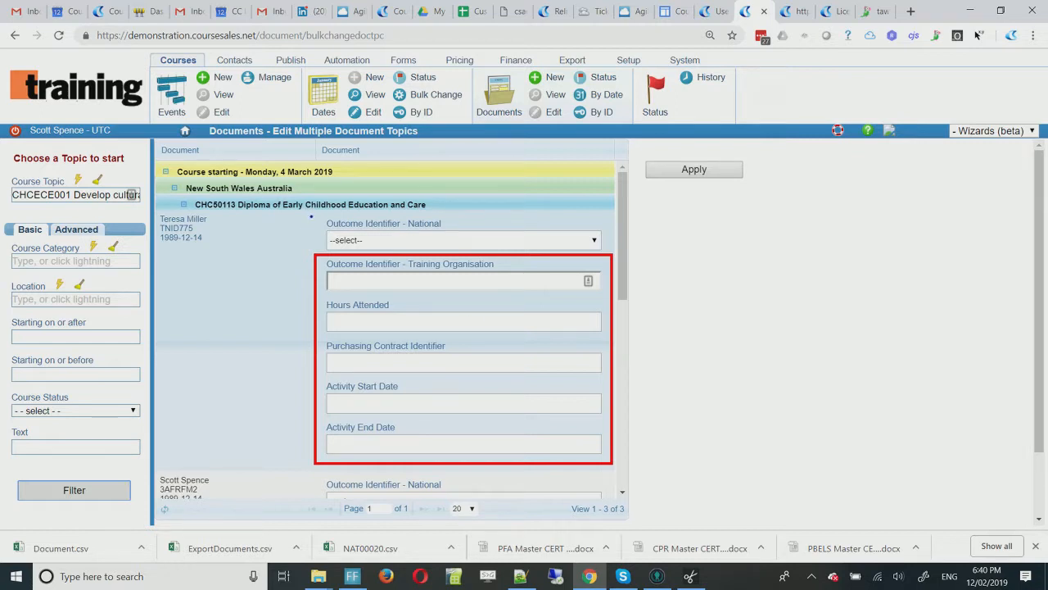
mouse_move(310, 216)
left_mouse_down()
mouse_move(328, 254)
mouse_move(610, 248)
left_mouse_up()
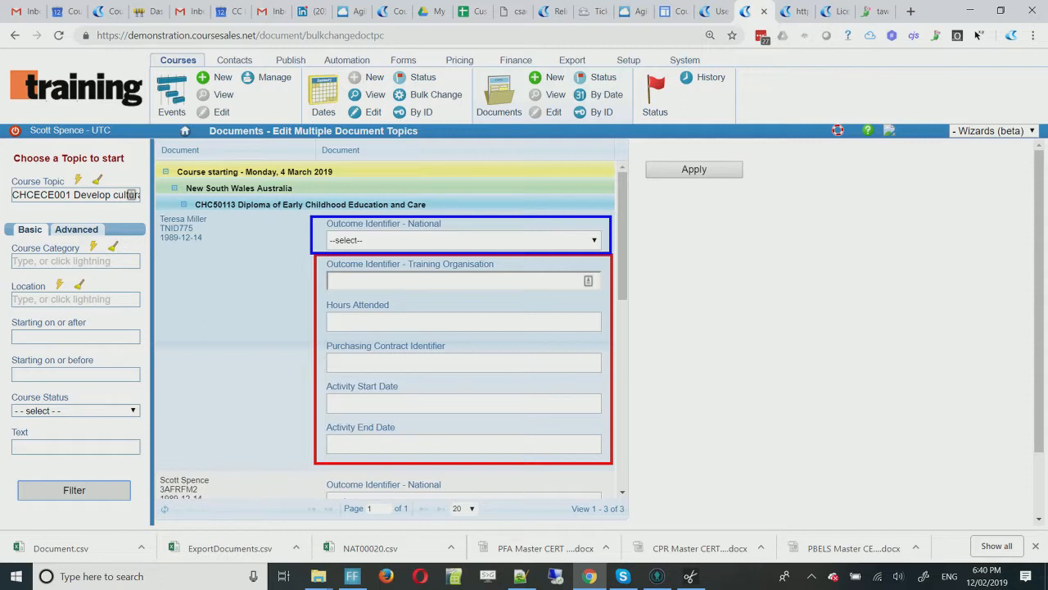
key("Escape")
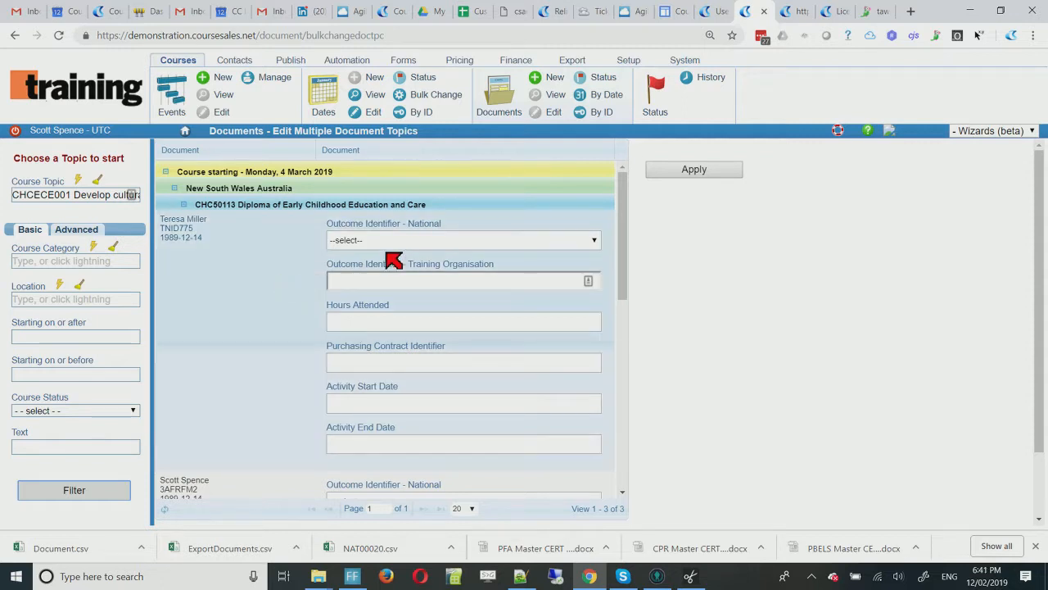
Set the national outcome identifier to Competency achieved/pass for all three students on CHCECE001 and apply the changes
left_click(595, 240)
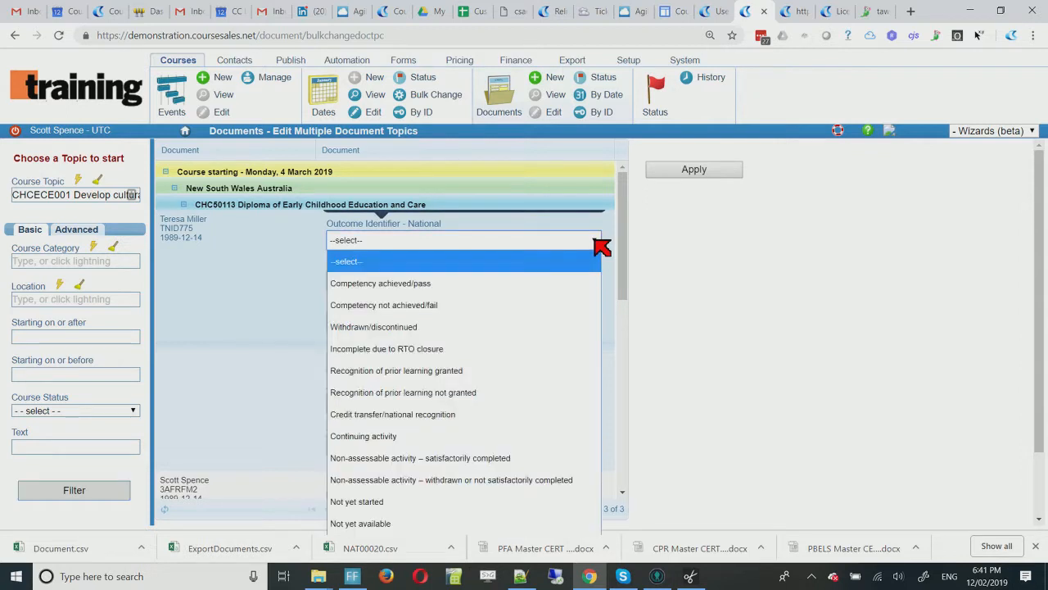
left_click(565, 290)
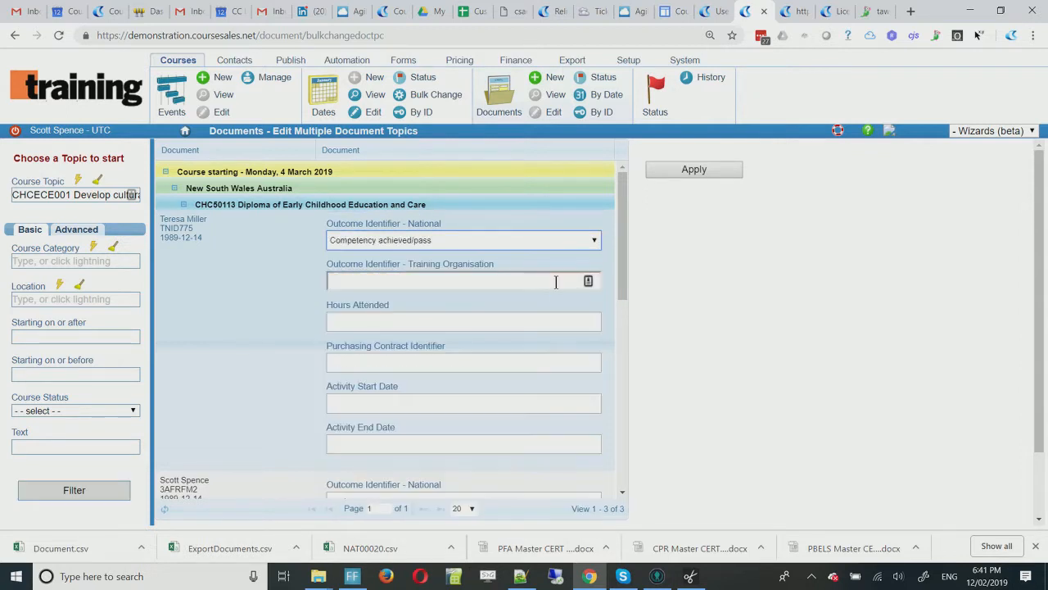
scroll(536, 358, "down", 3)
scroll(537, 357, "down", 2)
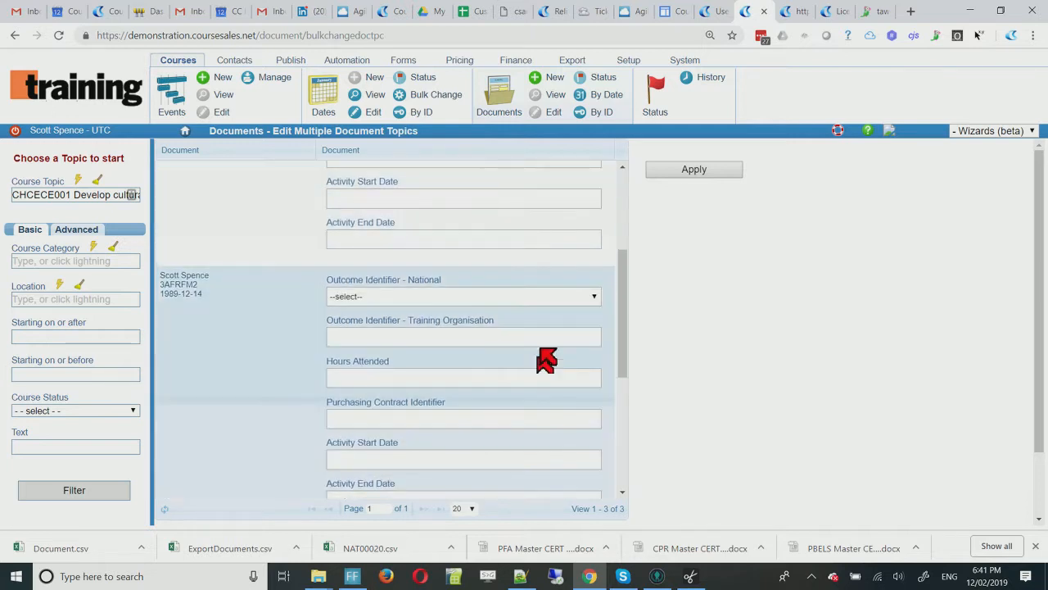
left_click(594, 297)
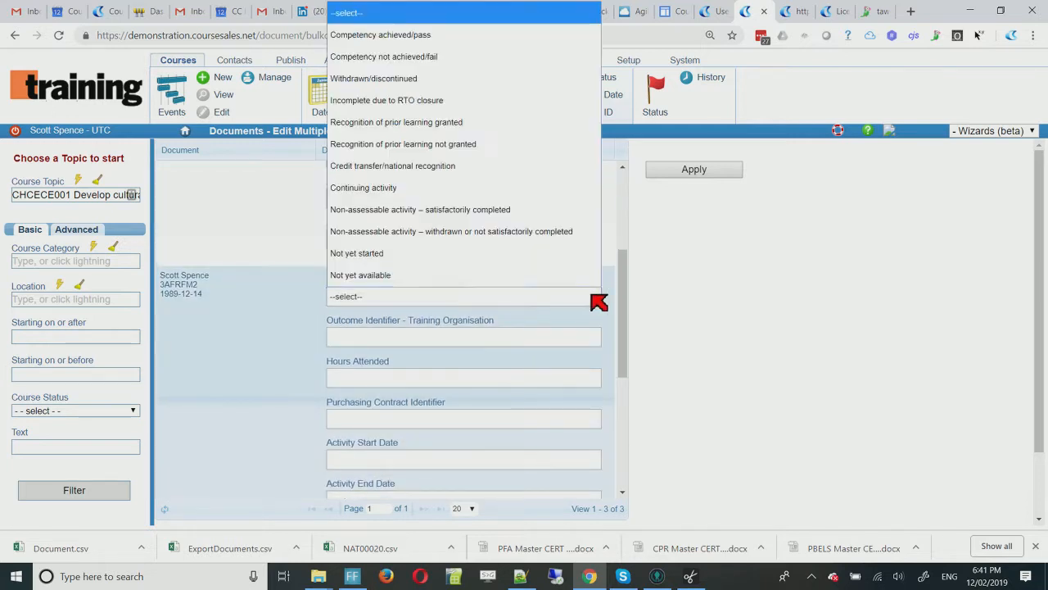
left_click(459, 36)
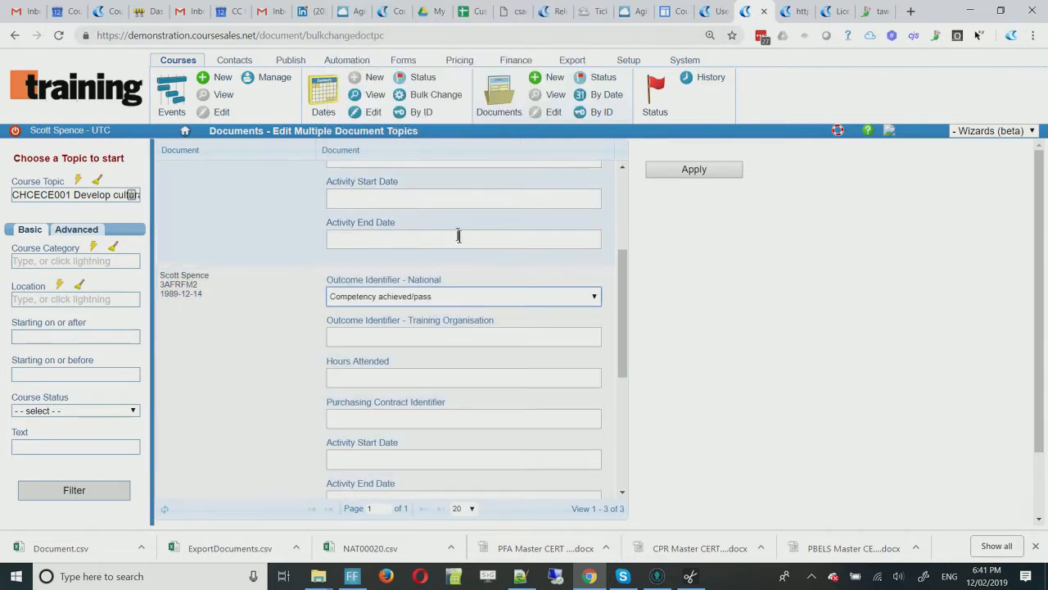
scroll(480, 311, "down", 3)
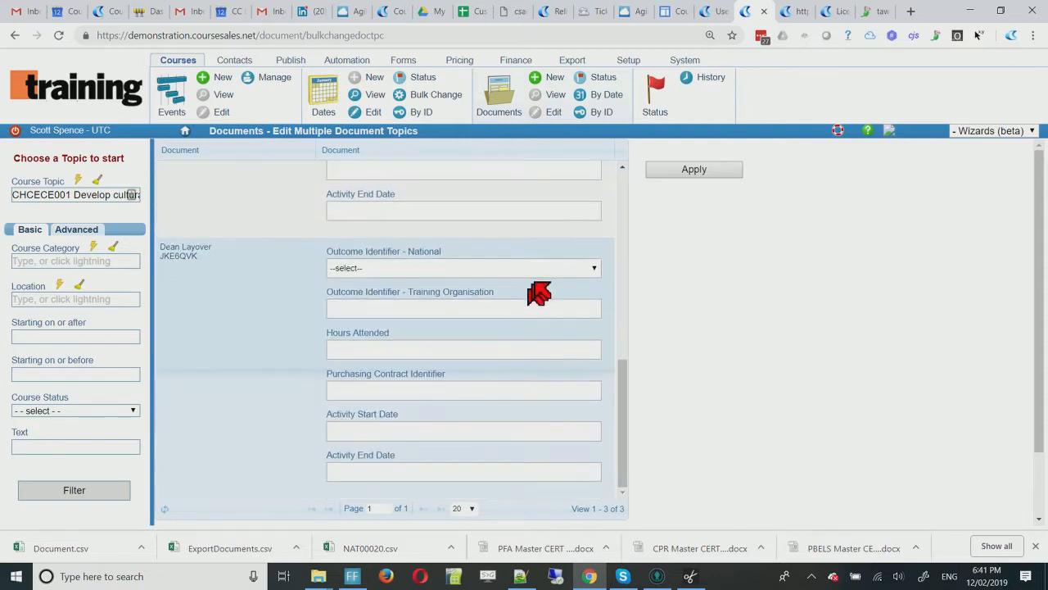
left_click(541, 270)
left_click(542, 312)
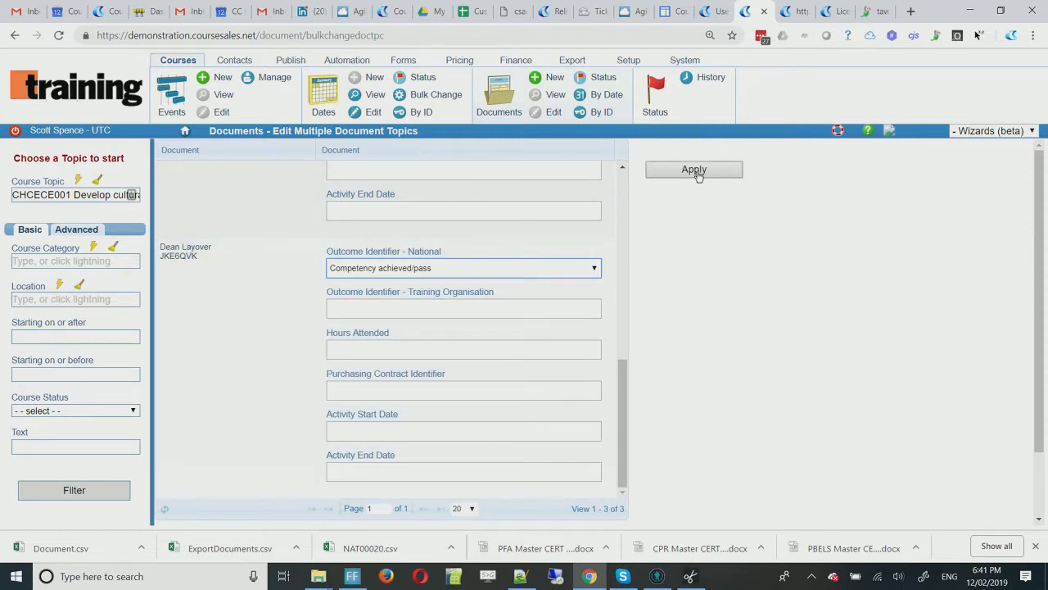
left_click(698, 172)
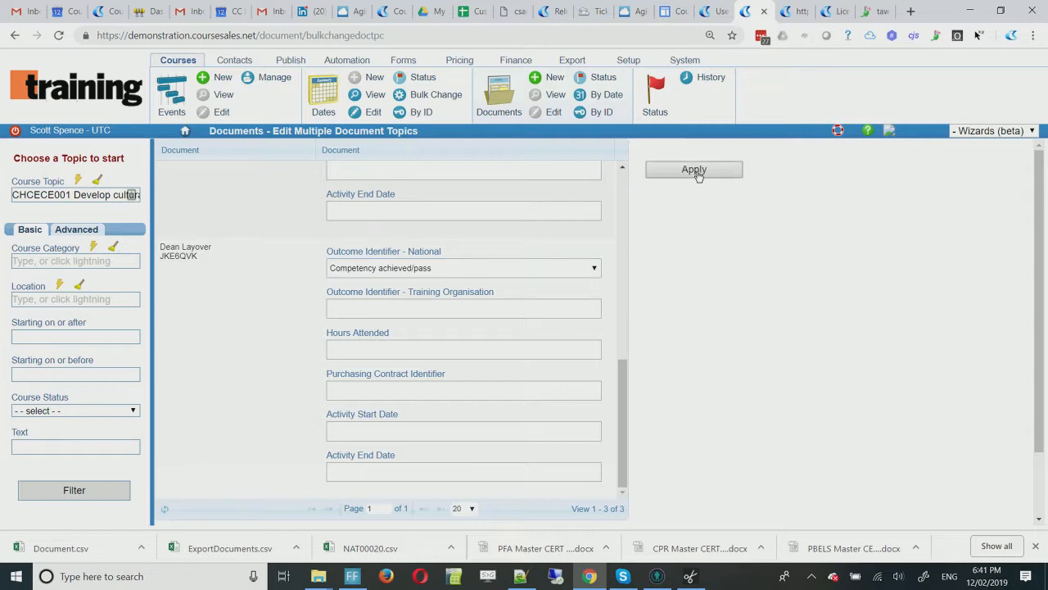
Filter the documents by the course topic CHCECE003 Provide care for children (CHC50113-YNN--)
left_click(79, 181)
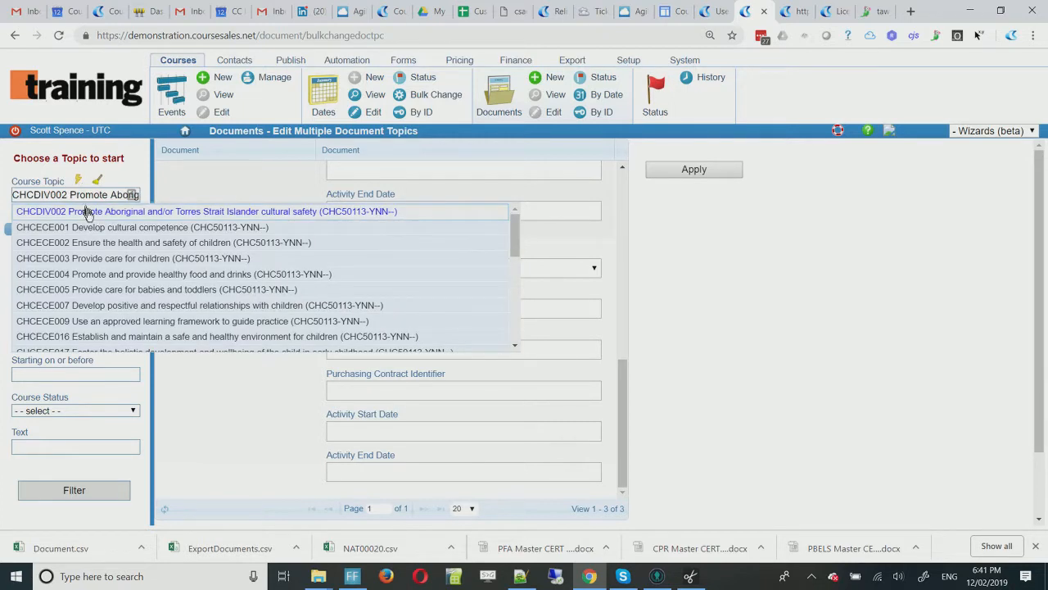
left_click(96, 259)
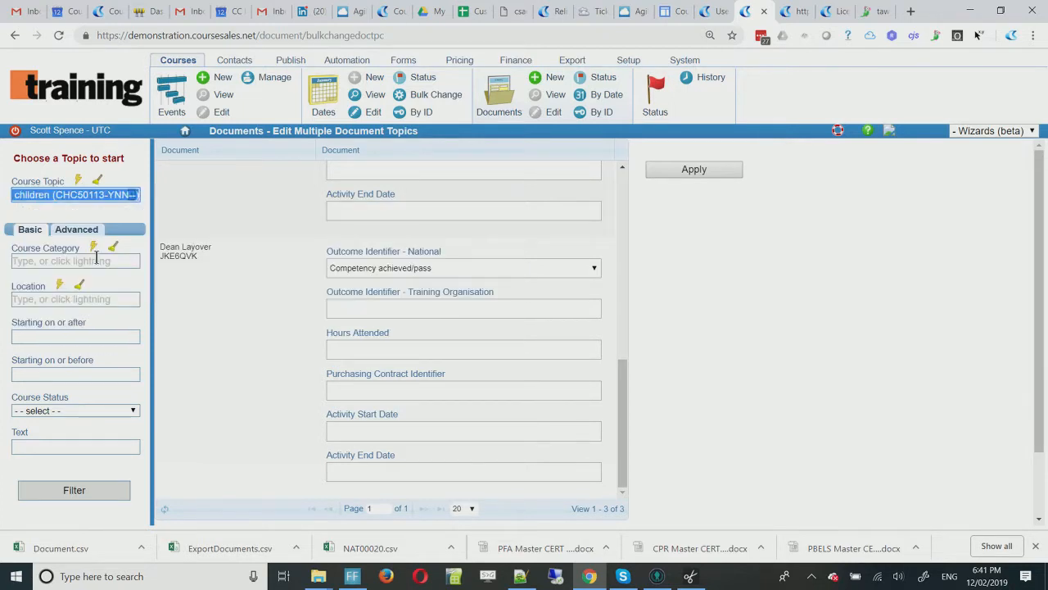
left_click(74, 492)
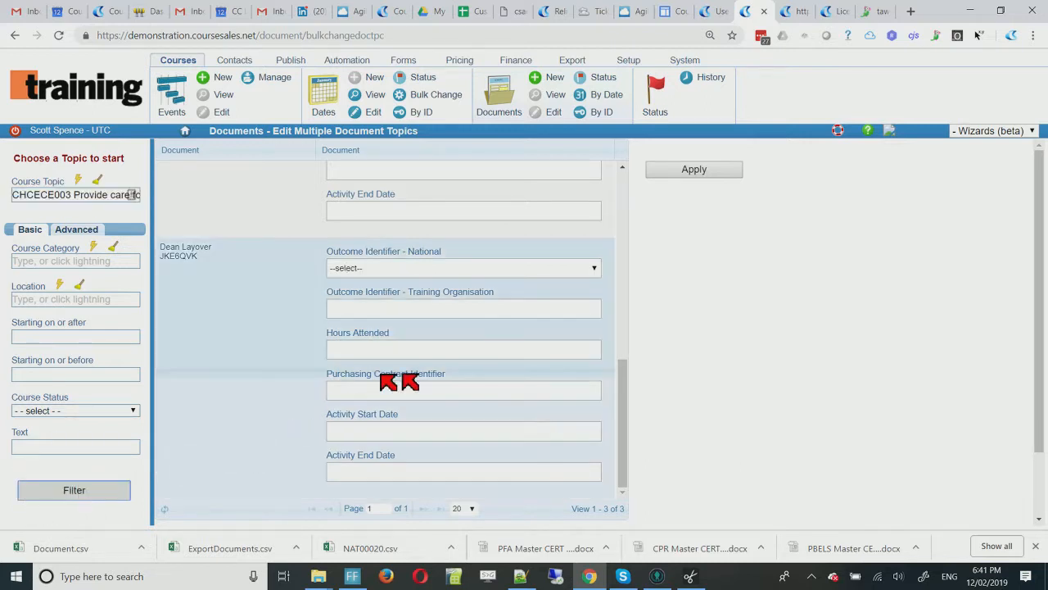
Set the national outcome identifier to Competency achieved/pass for all three students on CHCECE003 and apply the changes
scroll(471, 348, "up", 10)
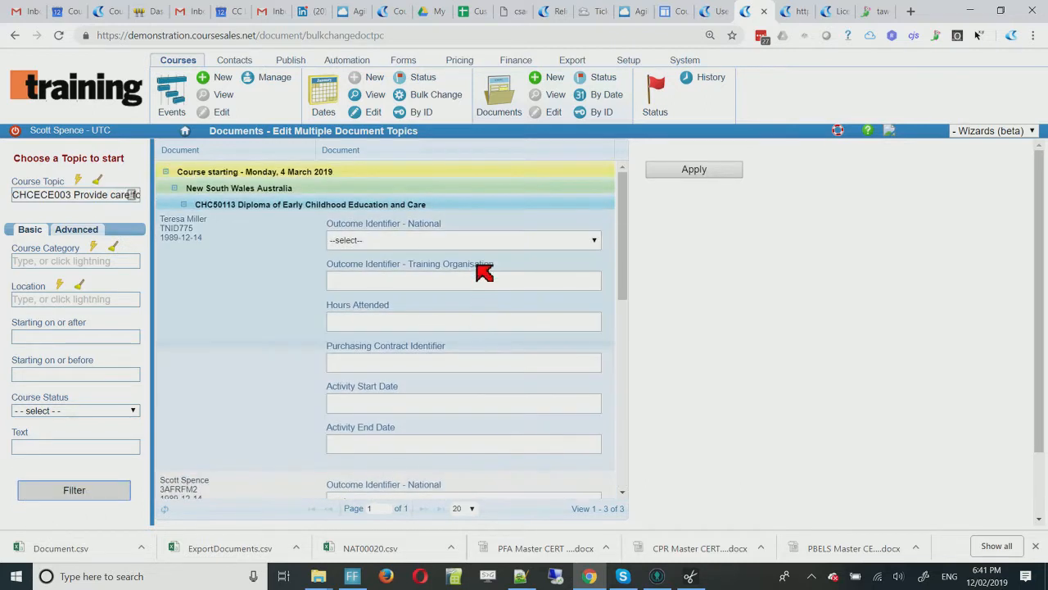
left_click(483, 242)
left_click(469, 287)
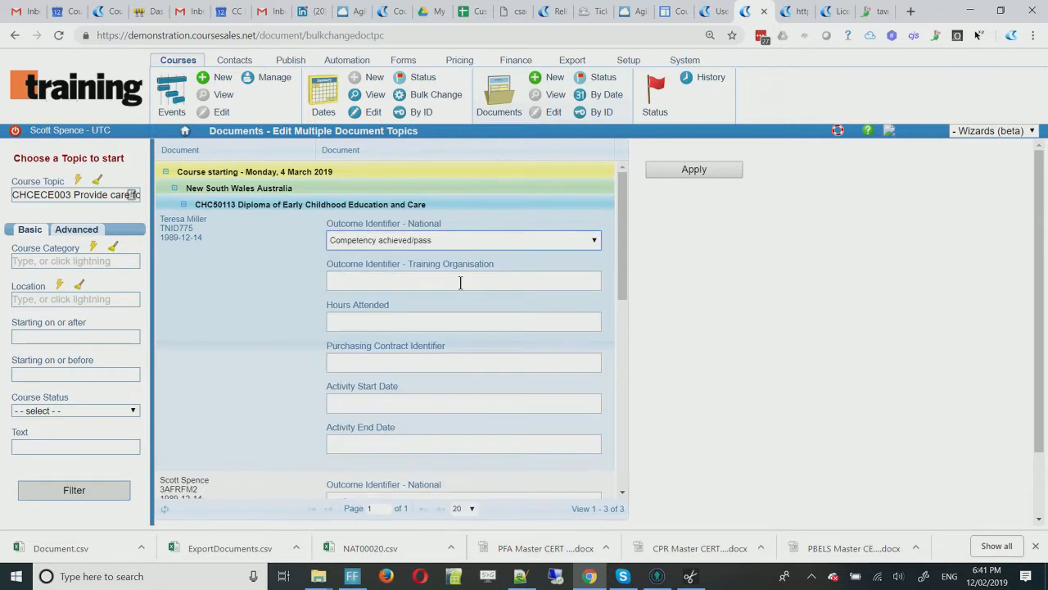
scroll(471, 360, "down", 2)
scroll(476, 364, "down", 2)
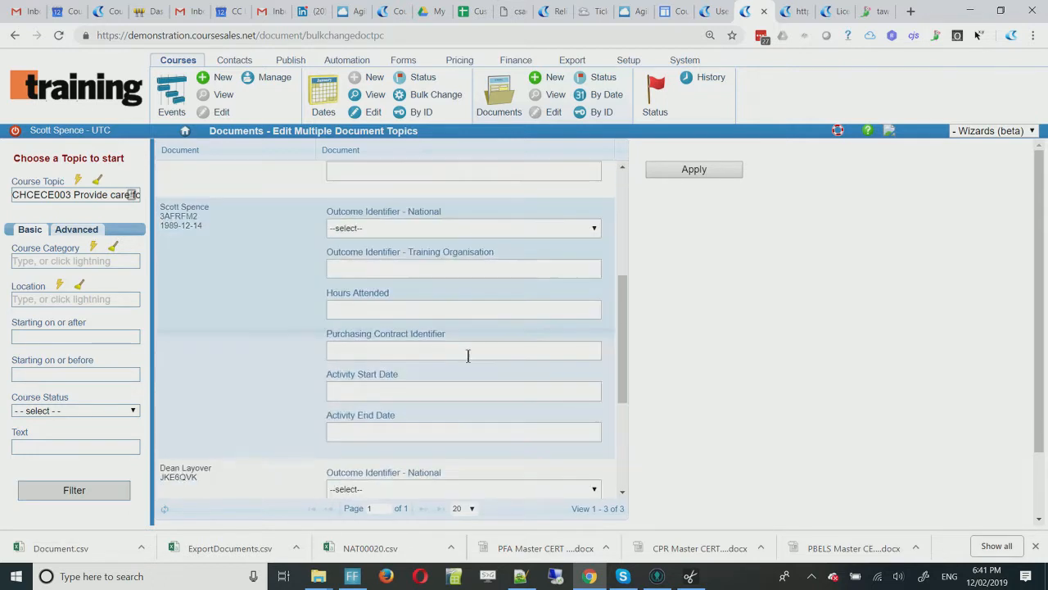
left_click(438, 231)
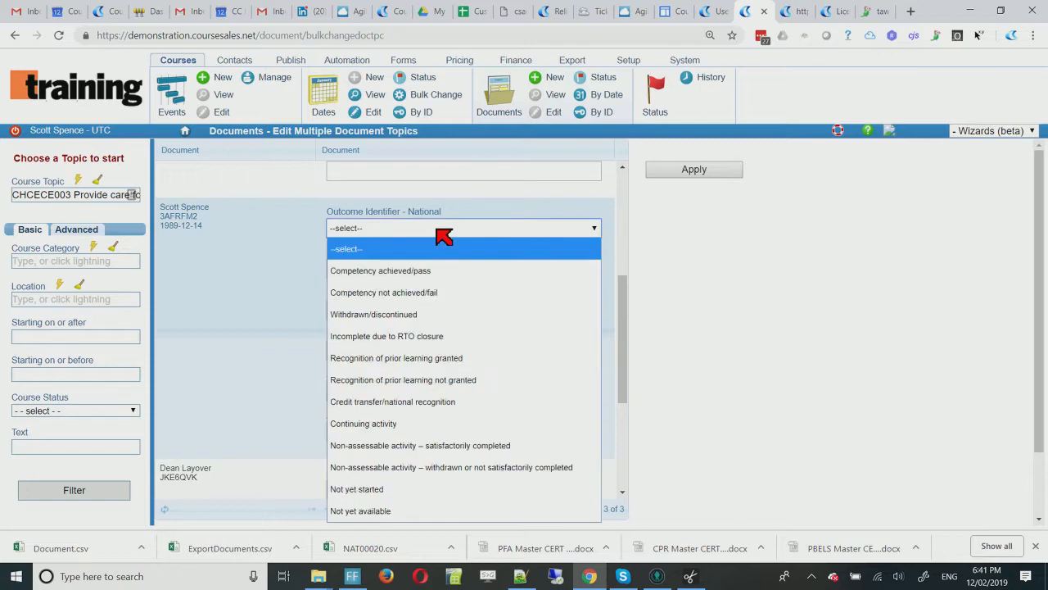
left_click(435, 272)
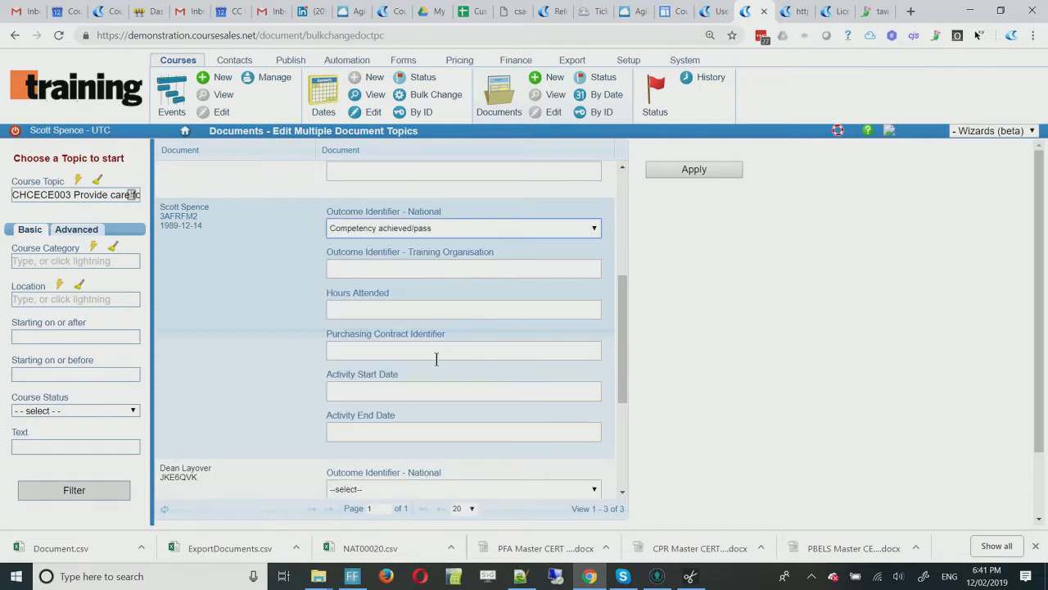
scroll(438, 361, "down", 3)
left_click(426, 269)
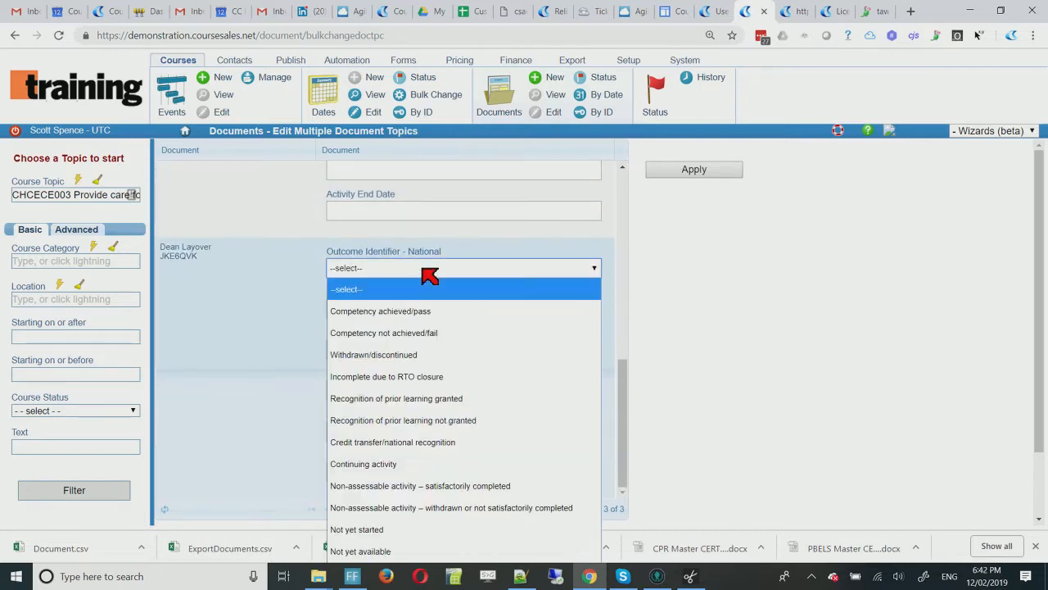
left_click(419, 311)
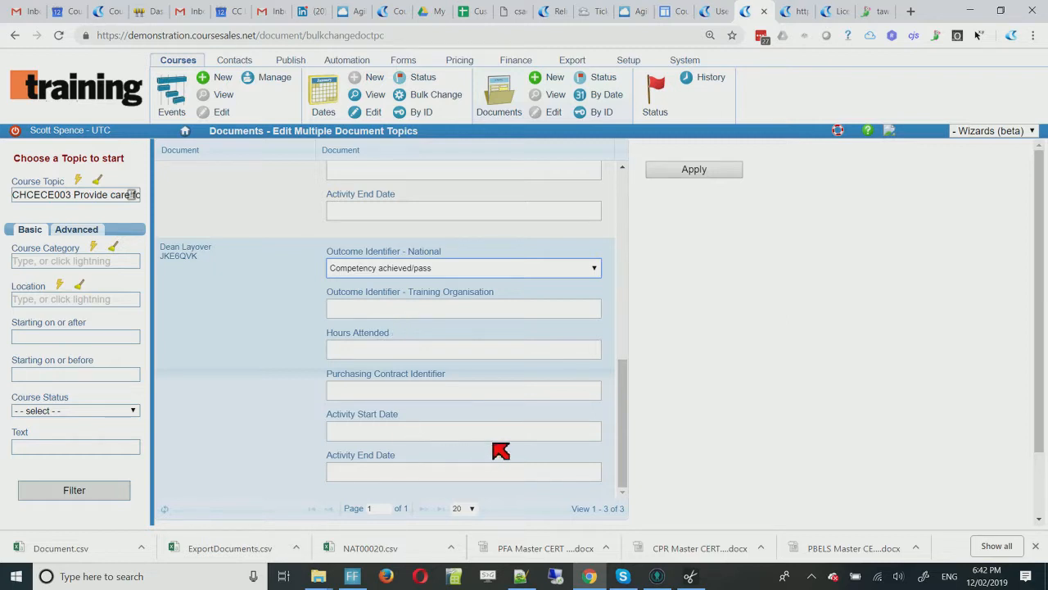
left_click(694, 172)
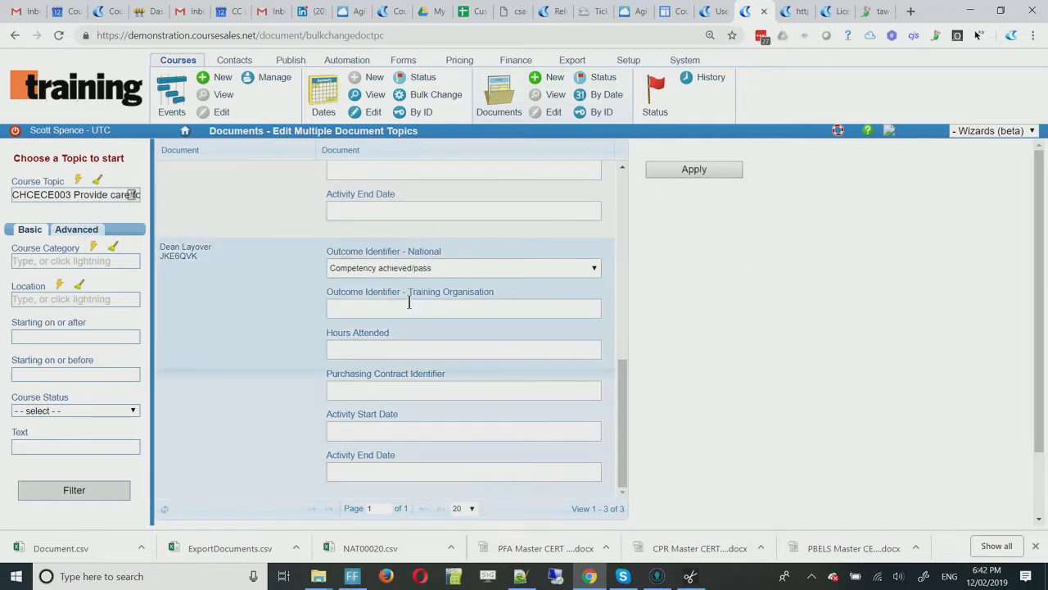
Go to the documents list and open the newest CHC50113 student document, created at 8:36 AM on 12 February 2019, for editing
mouse_move(409, 303)
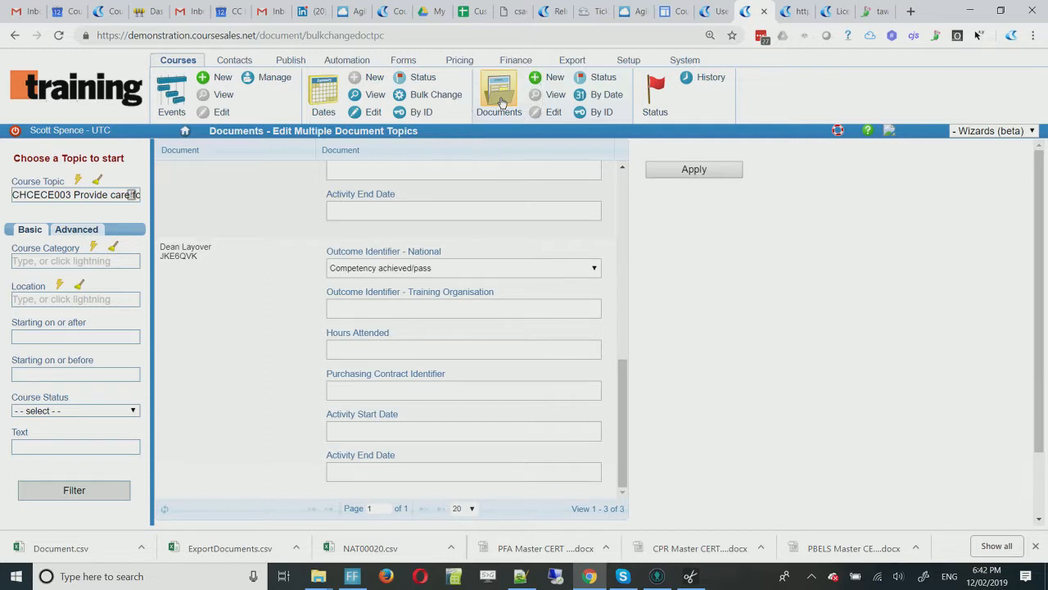
left_click(502, 101)
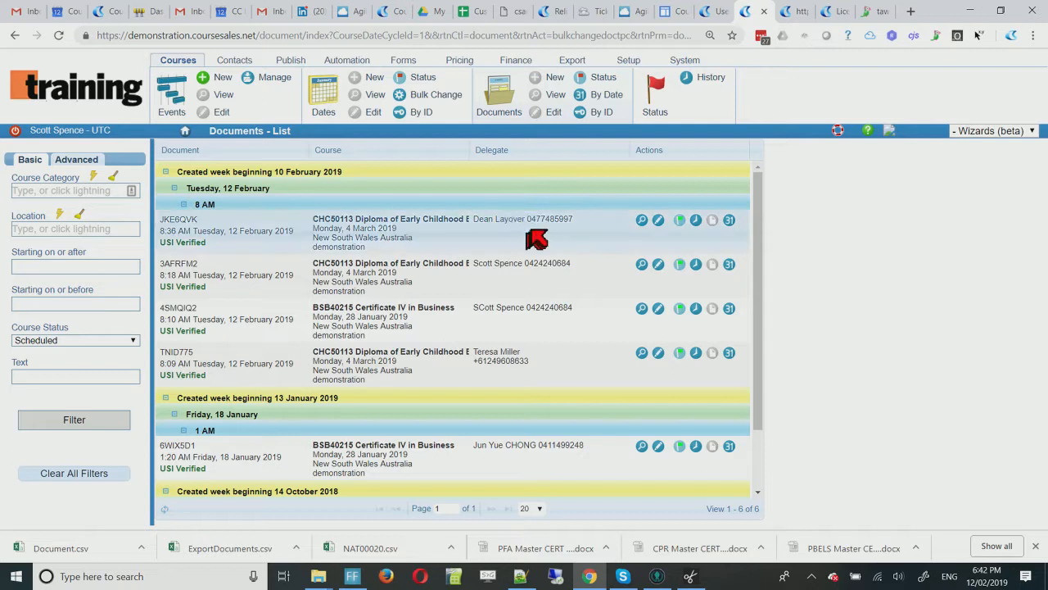
left_click(659, 222)
key("ctrl")
key("ctrl")
key("ctrl")
key("ctrl")
key("ctrl")
key("ctrl")
key("ctrl")
left_click(659, 223)
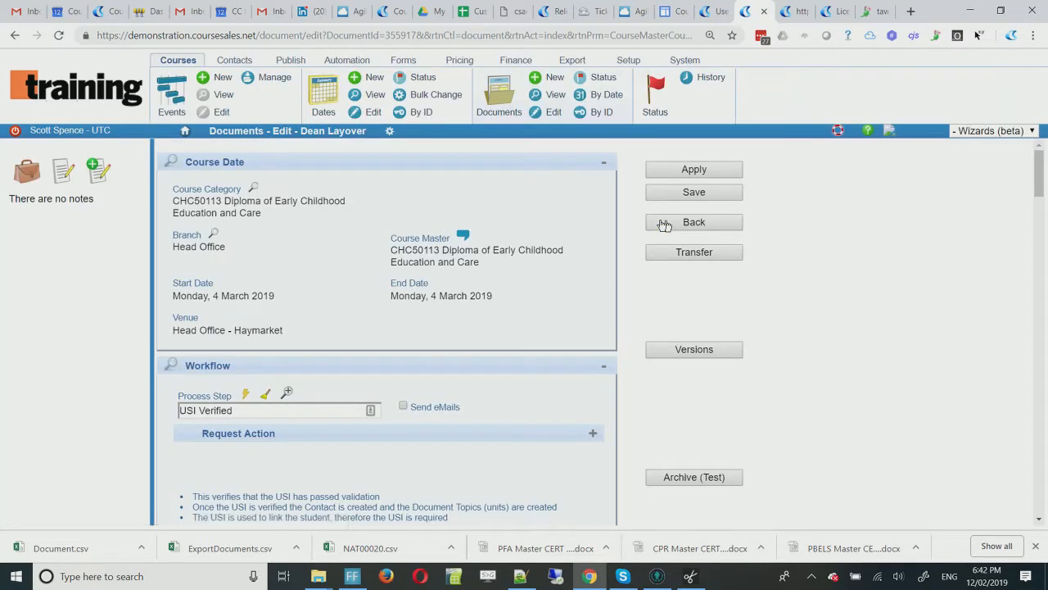
In the student's document topics, set the national outcome identifier of CHCDIV002 to Competency achieved/pass and save the topic
scroll(585, 293, "down", 8)
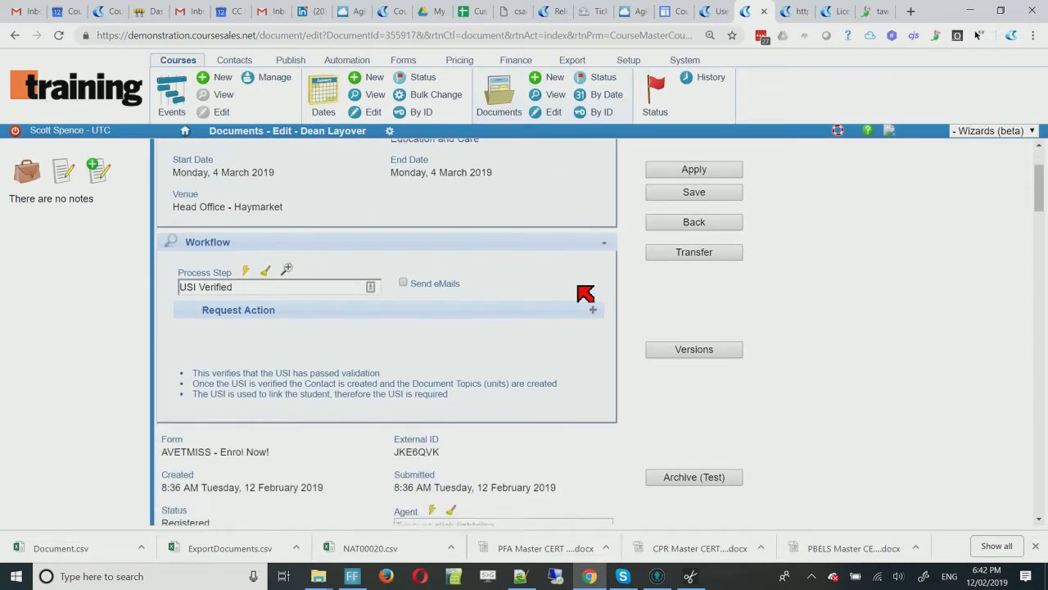
scroll(585, 294, "down", 10)
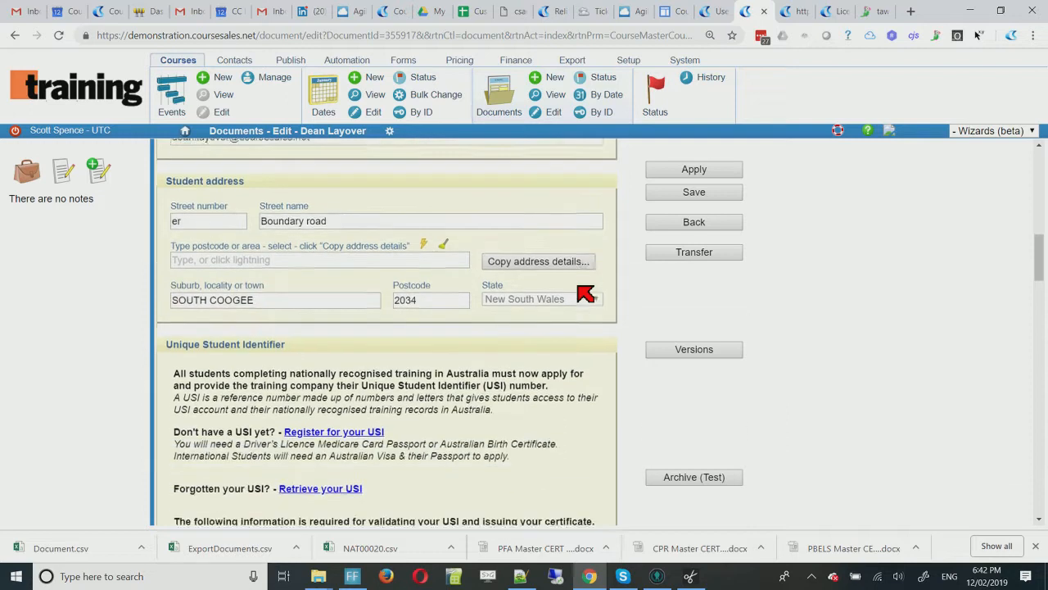
scroll(585, 294, "down", 10)
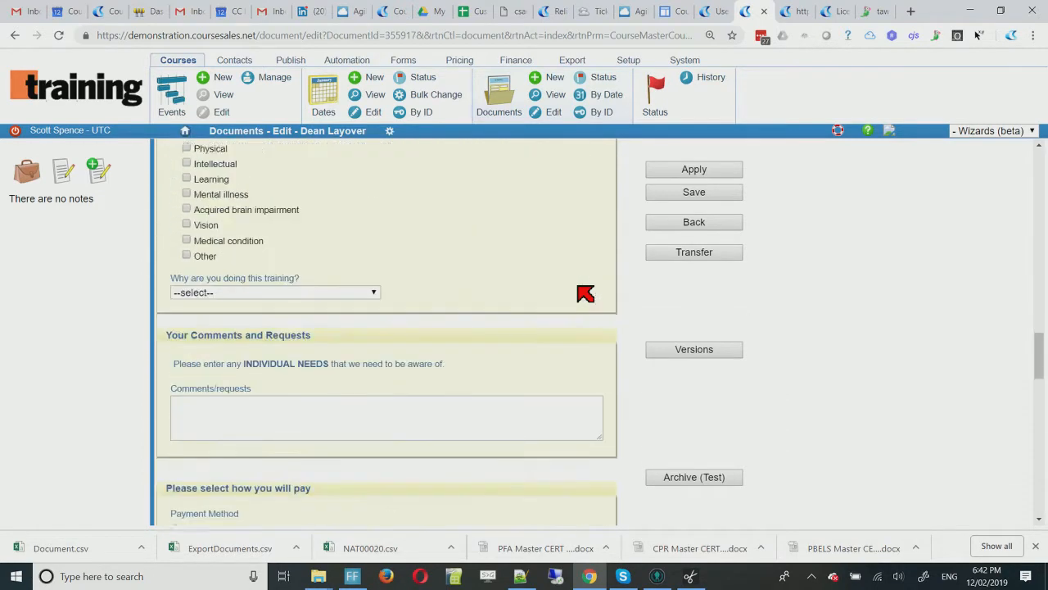
scroll(583, 290, "down", 10)
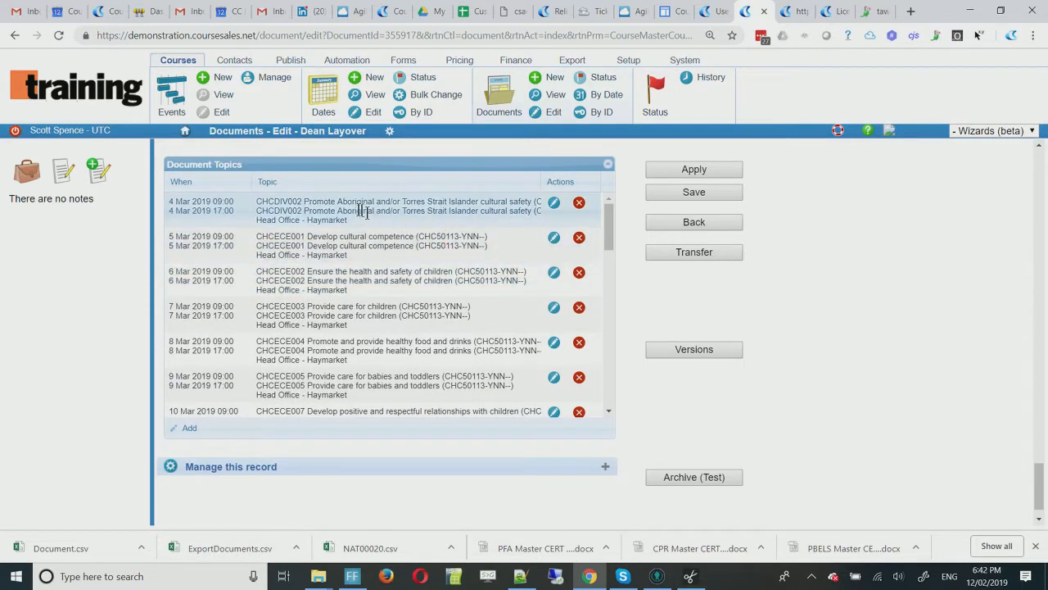
left_click(554, 203)
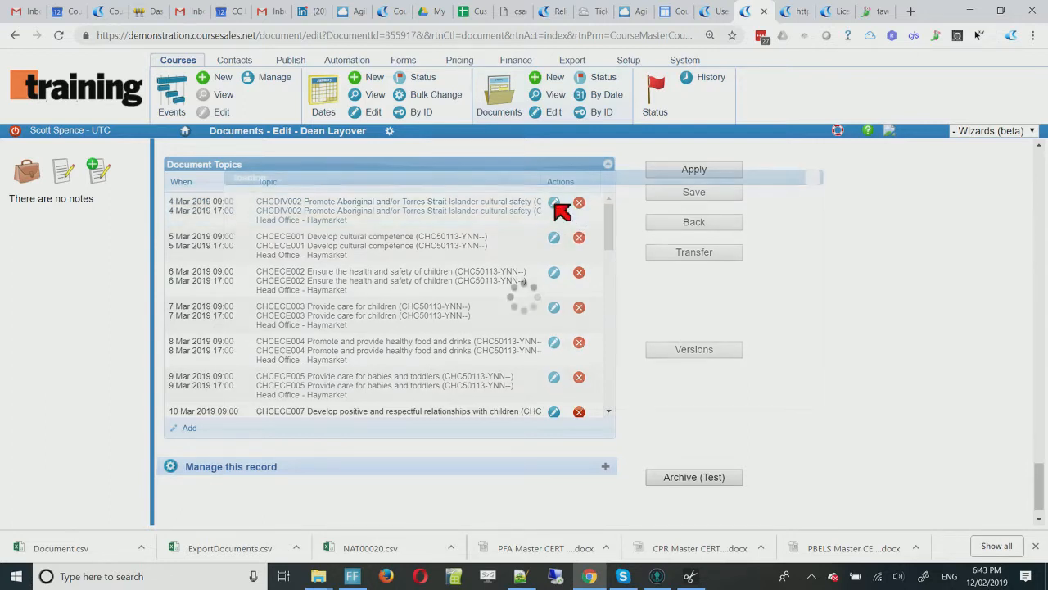
scroll(536, 300, "down", 1)
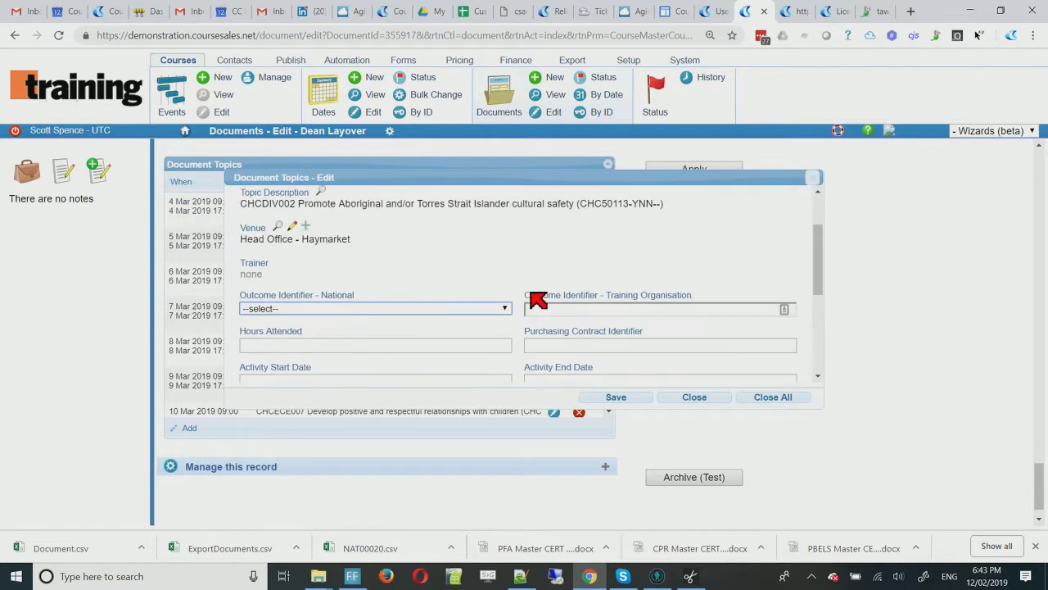
left_click(505, 309)
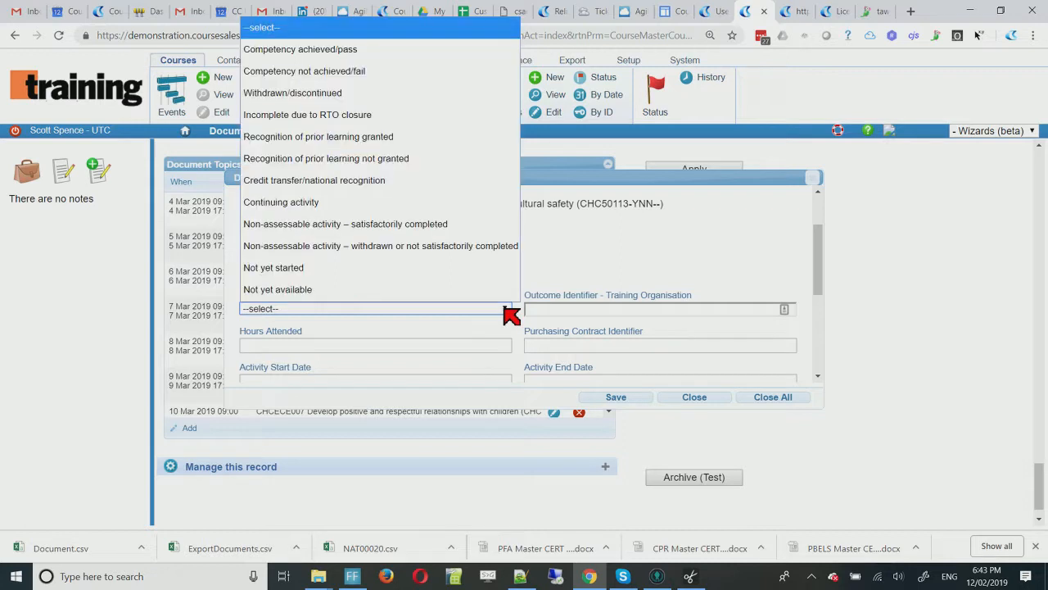
left_click(412, 50)
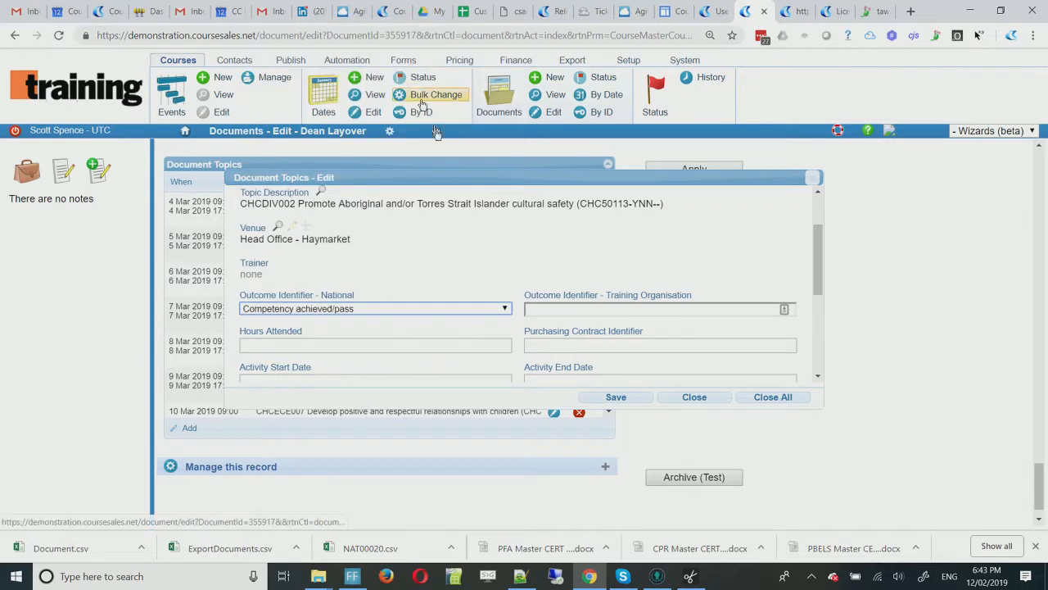
left_click(631, 398)
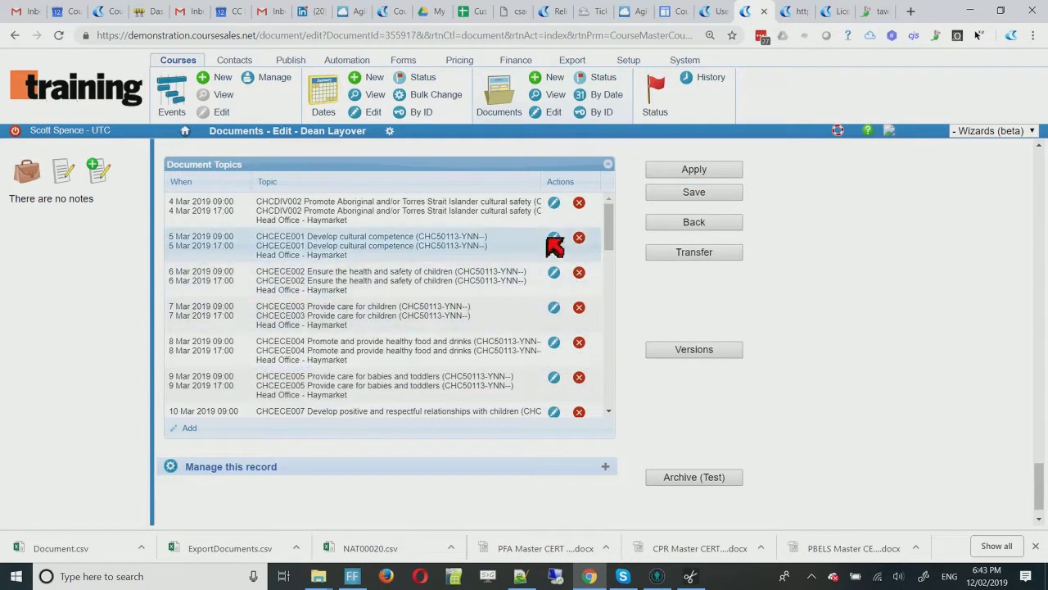
Check the national outcome identifier recorded on the student's CHCECE001 Develop cultural competence topic and close it without editing
left_click(552, 238)
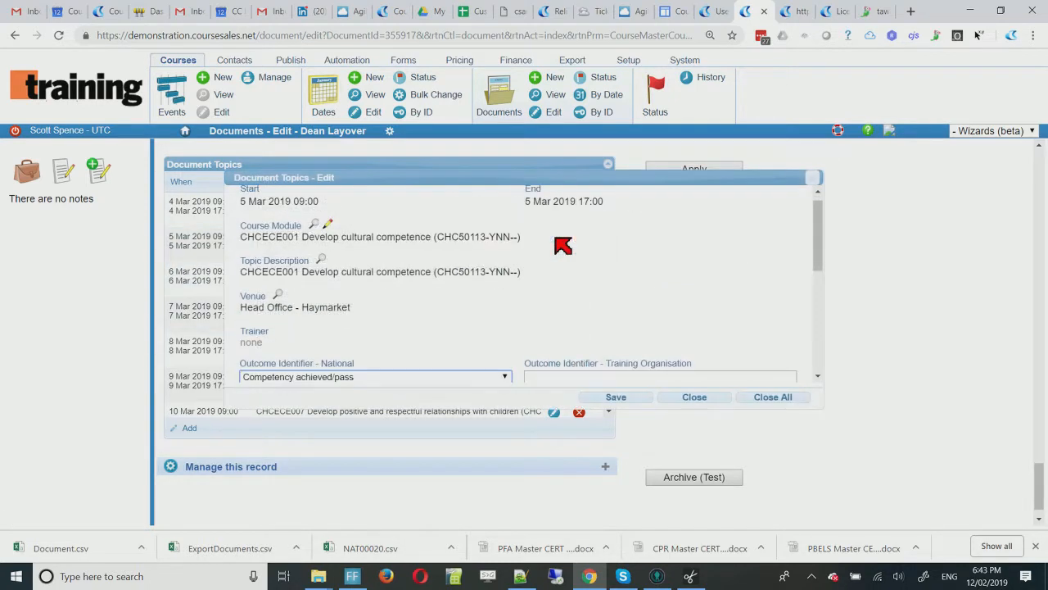
scroll(562, 245, "down", 1)
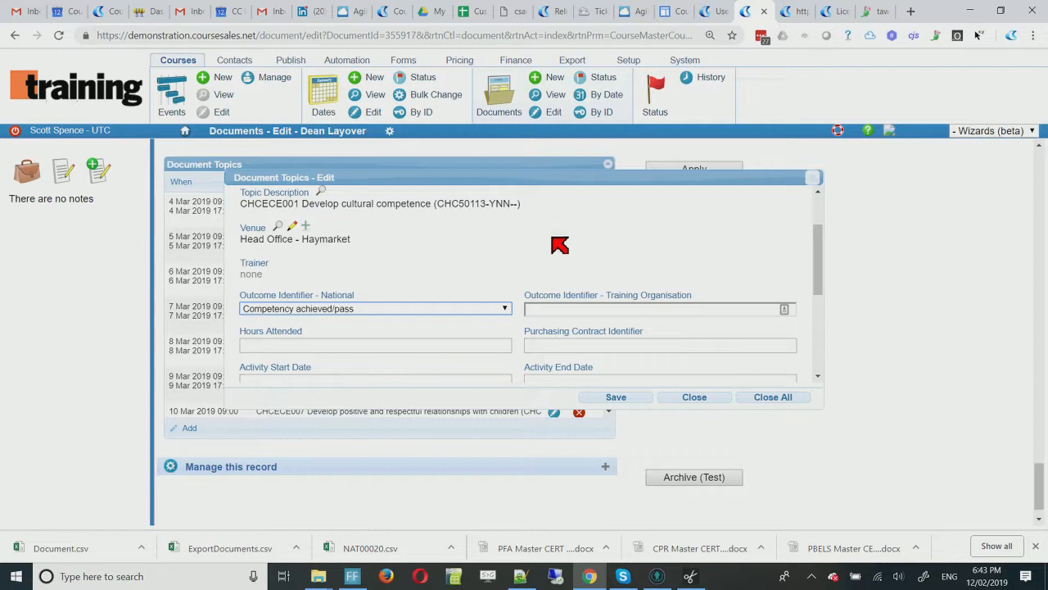
mouse_move(232, 284)
left_mouse_down()
mouse_move(260, 315)
mouse_move(515, 324)
left_mouse_up()
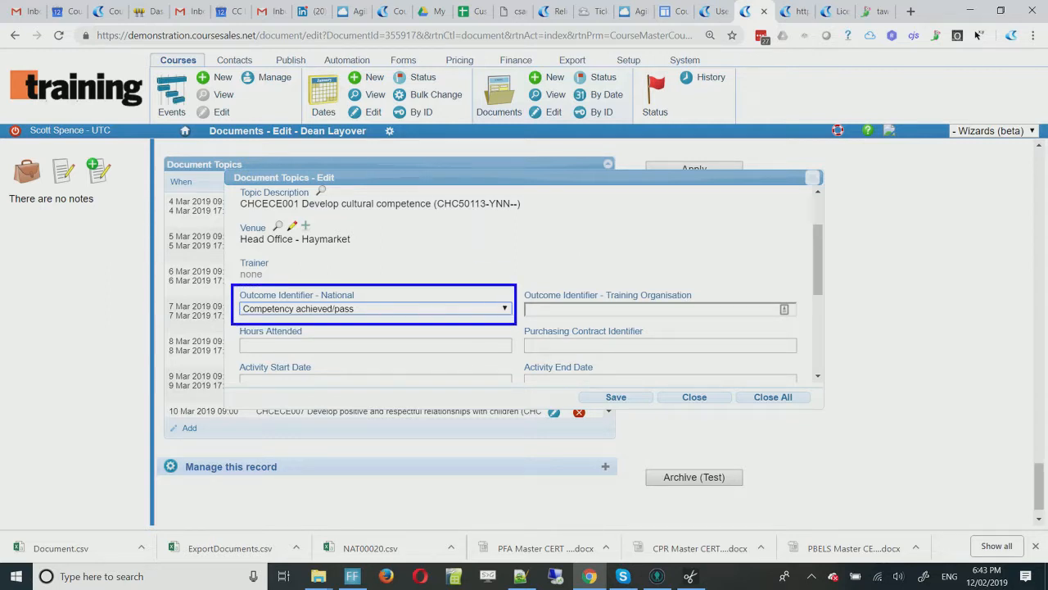
left_click(696, 398)
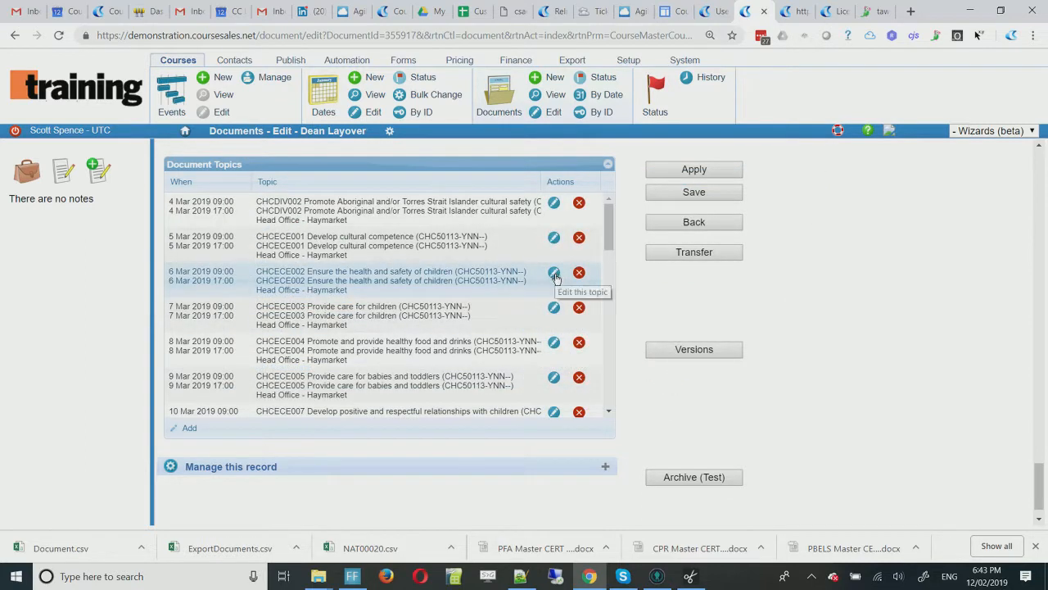
Set the national outcome identifier of CHCECE002 to Competency achieved/pass, saving both the topic and the student's document
left_click(555, 274)
scroll(508, 286, "down", 3)
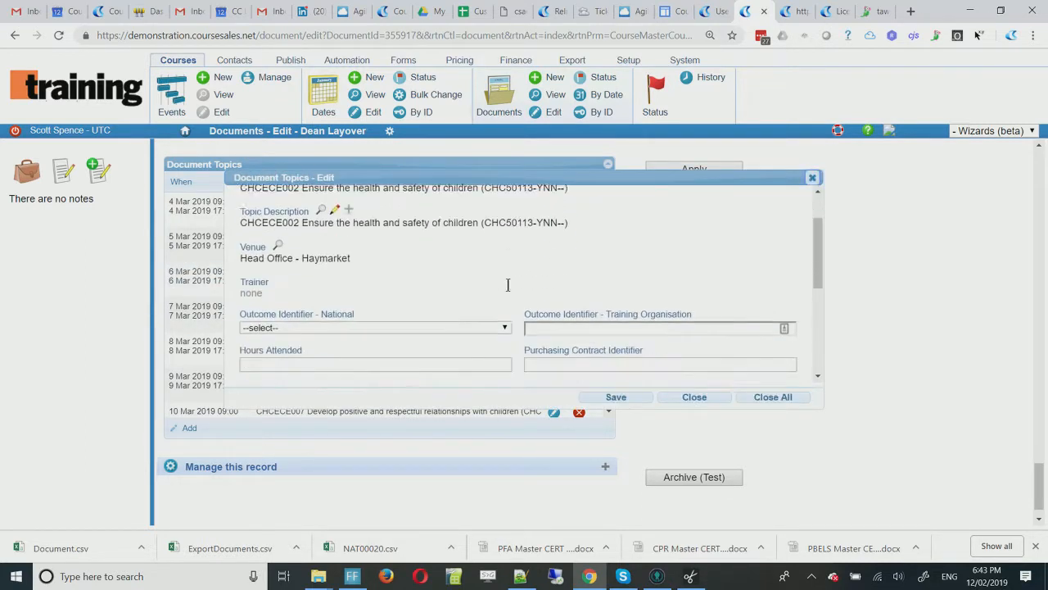
left_click(363, 251)
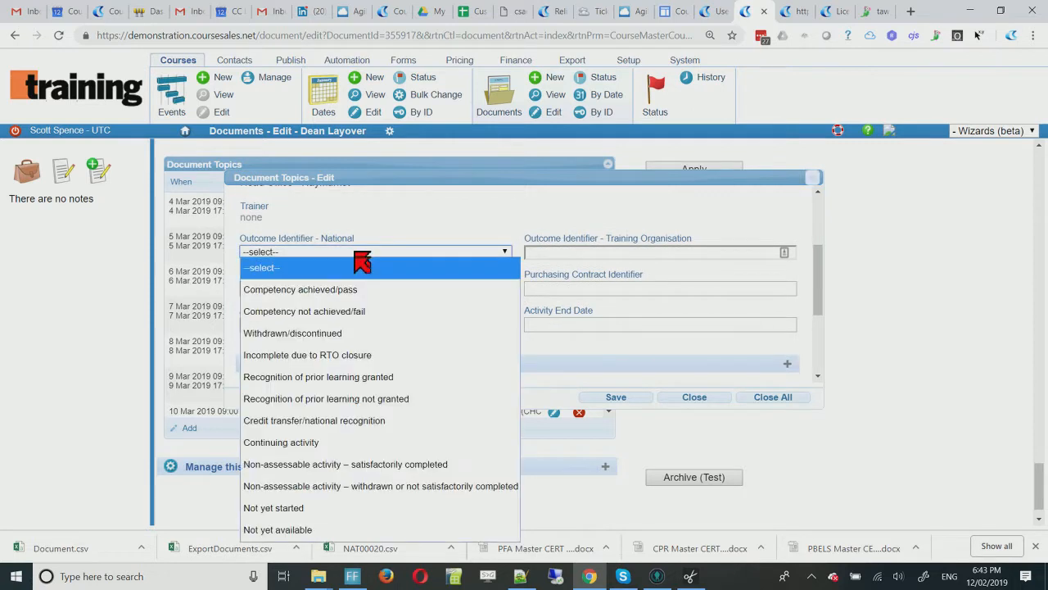
left_click(362, 292)
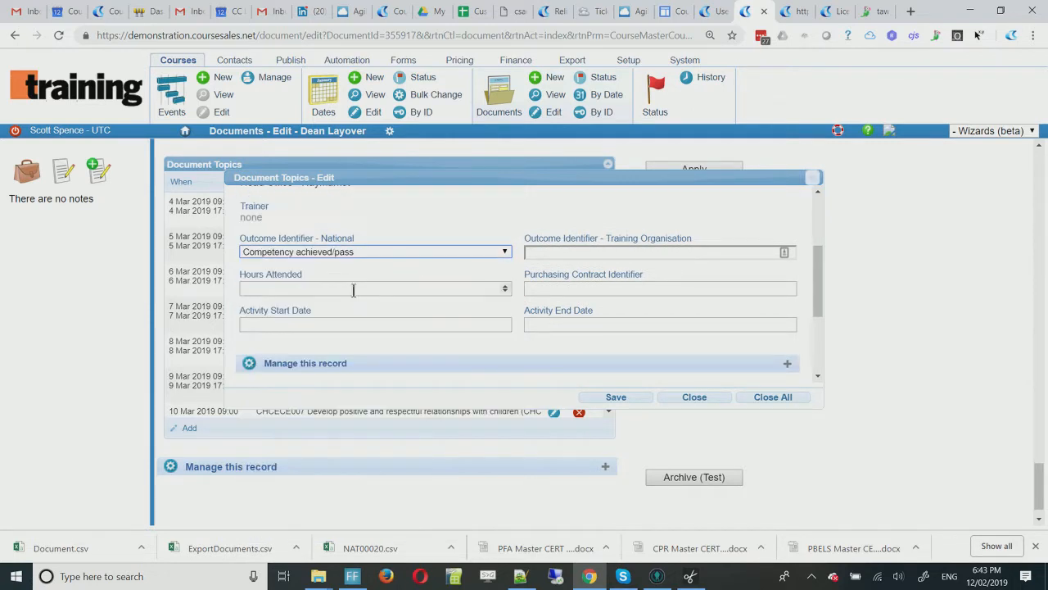
left_click(631, 397)
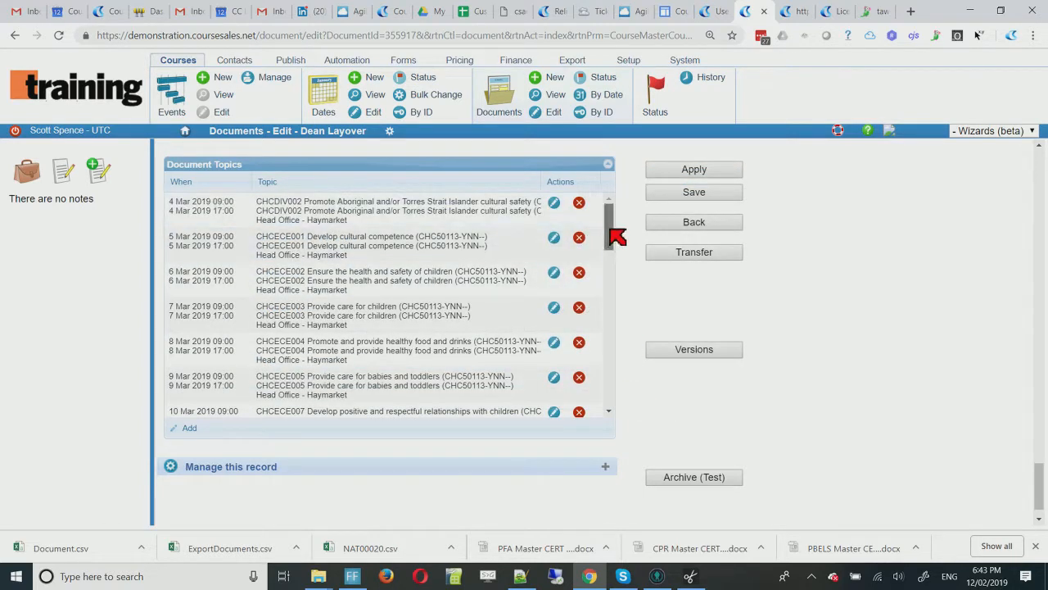
left_click_drag(609, 228, 617, 320)
left_click(692, 192)
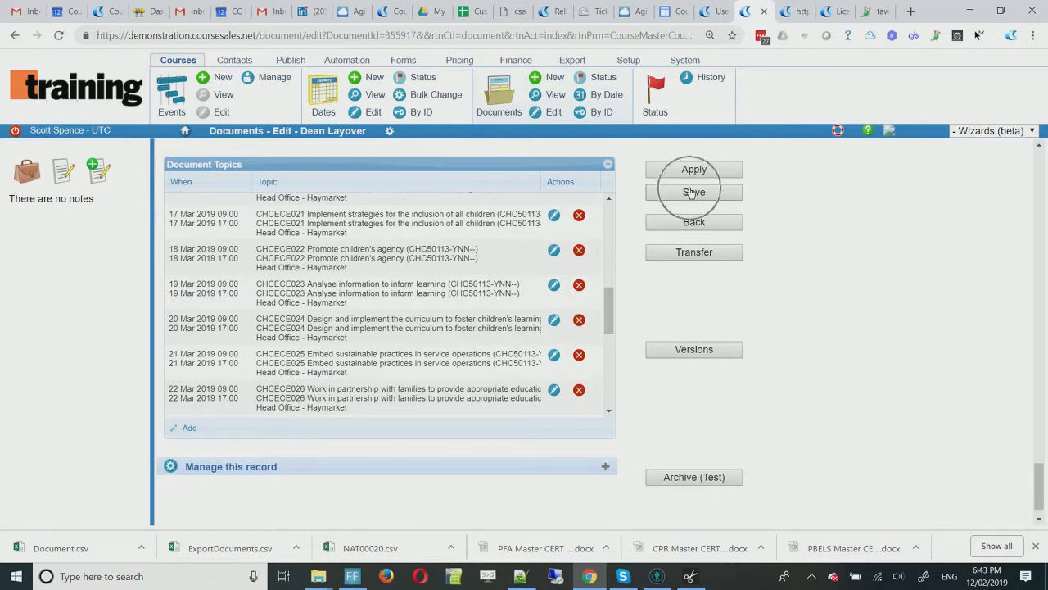